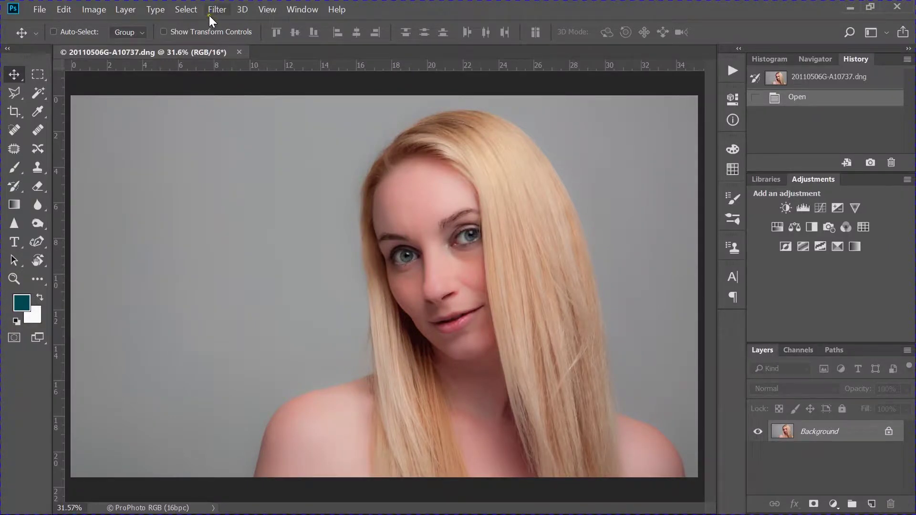
Open the Liquify filter on the portrait and zoom the preview in on the face to 66.7%.
left_click(218, 9)
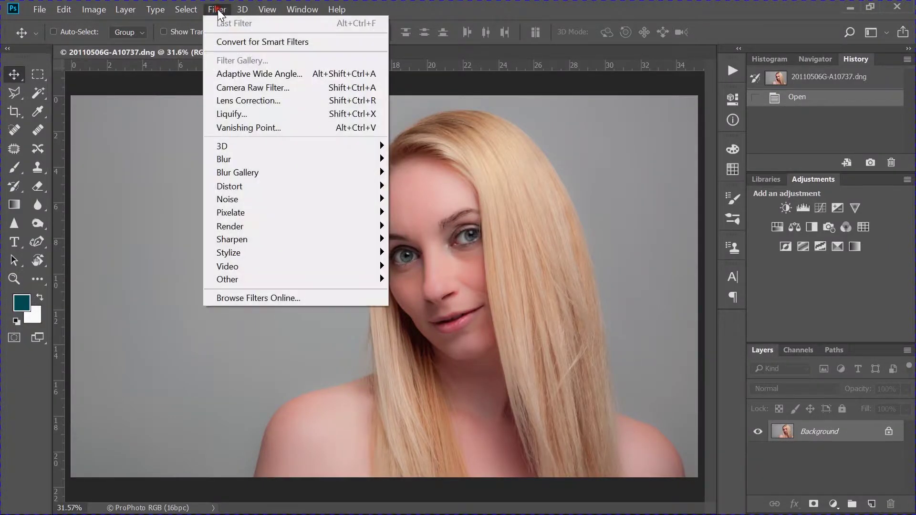
left_click(256, 114)
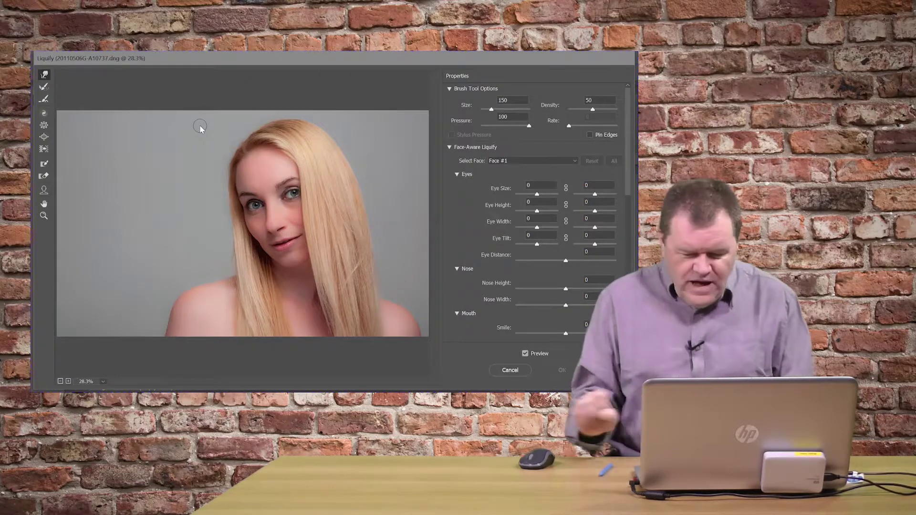
key("ctrl+plus")
key("ctrl+plus")
key("ctrl+plus")
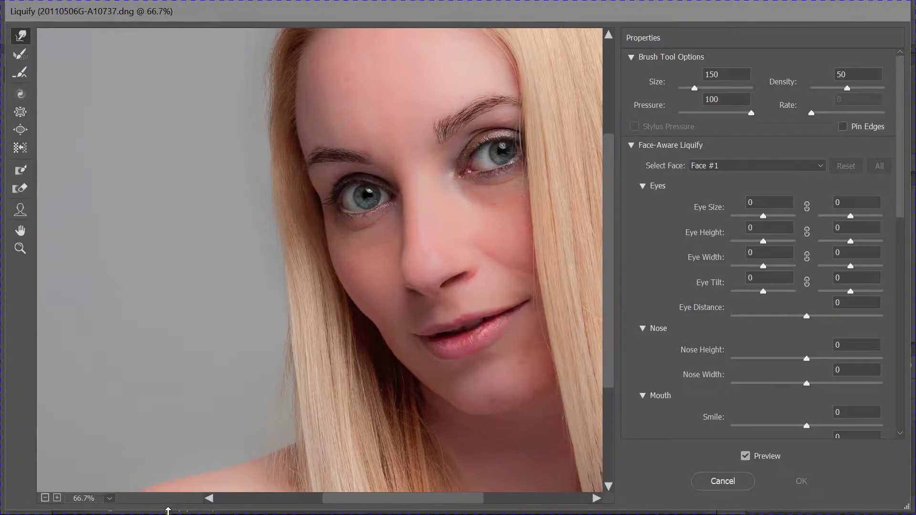
left_click_drag(436, 501, 465, 500)
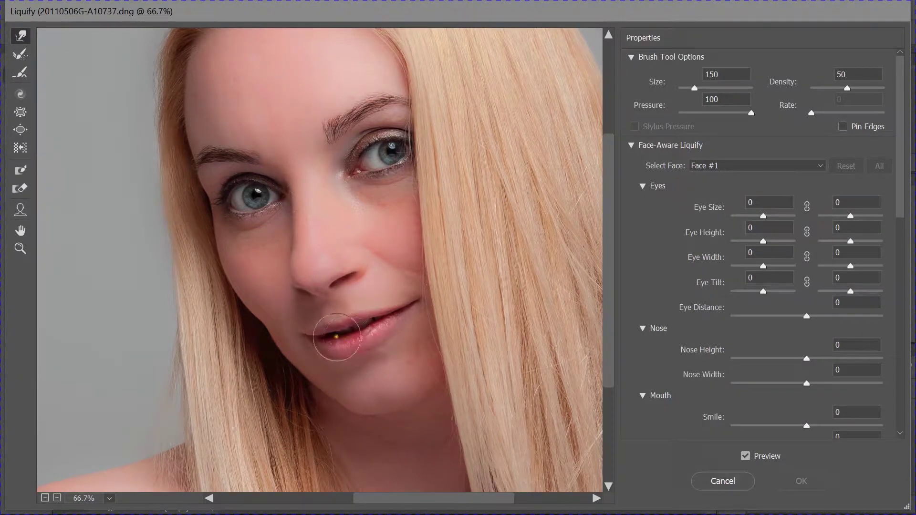
With the brush at size 100, warp the lower lip and the skin under the left eye.
key("bracketleft")
key("bracketleft")
mouse_move(340, 345)
left_mouse_down()
mouse_move(366, 351)
mouse_move(380, 333)
left_mouse_up()
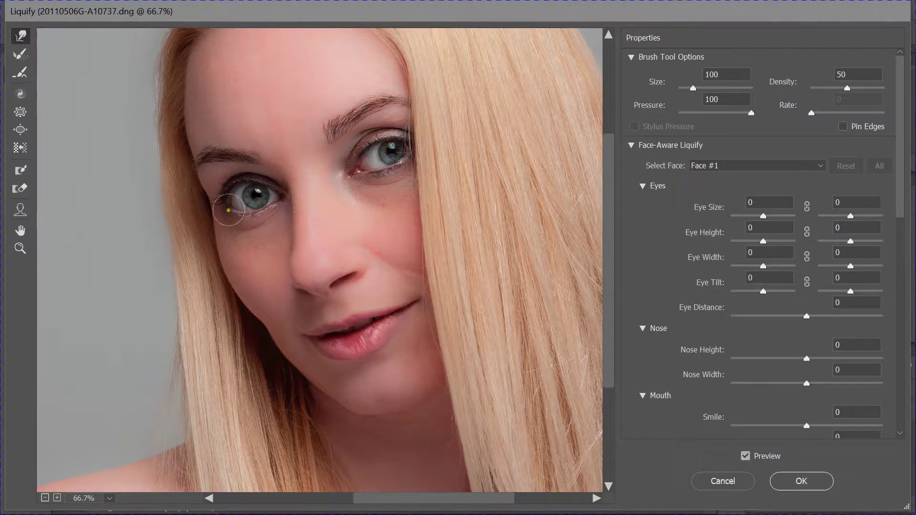
mouse_move(252, 217)
left_mouse_down()
mouse_move(244, 190)
mouse_move(253, 217)
mouse_move(250, 200)
mouse_move(263, 212)
mouse_move(248, 199)
mouse_move(285, 205)
mouse_move(258, 210)
mouse_move(239, 191)
mouse_move(251, 226)
mouse_move(259, 222)
mouse_move(251, 203)
mouse_move(280, 221)
left_mouse_up()
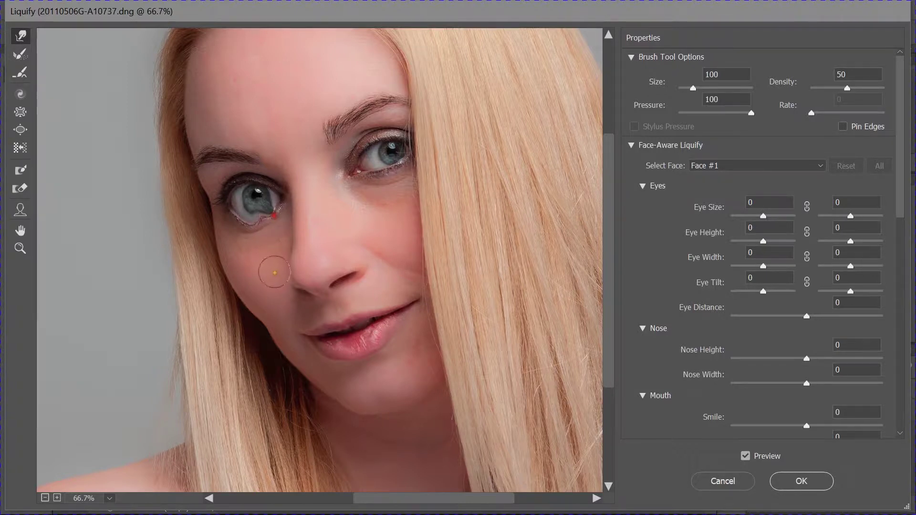
Enlarge the brush to 200 and push the nose tip and bridge downward.
key("bracketright")
key("bracketright")
key("bracketright")
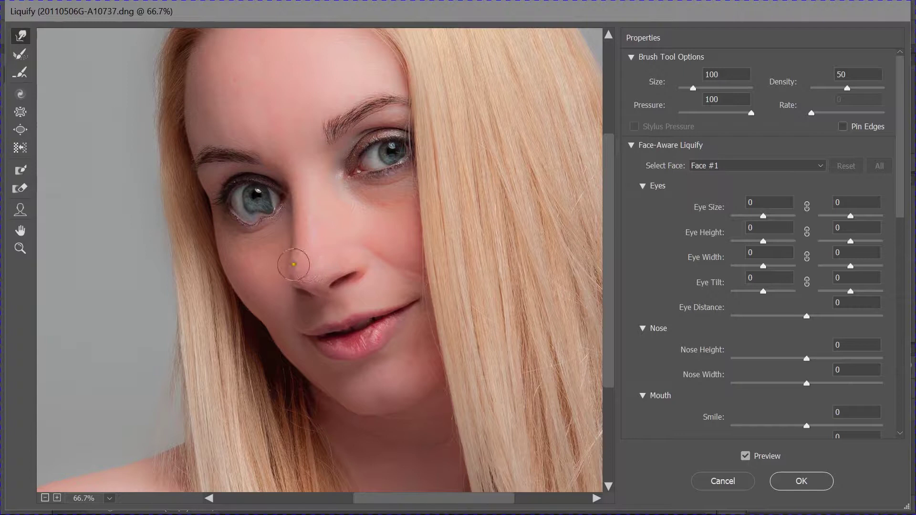
key("bracketright")
left_click_drag(306, 262, 314, 291)
left_click_drag(296, 238, 330, 293)
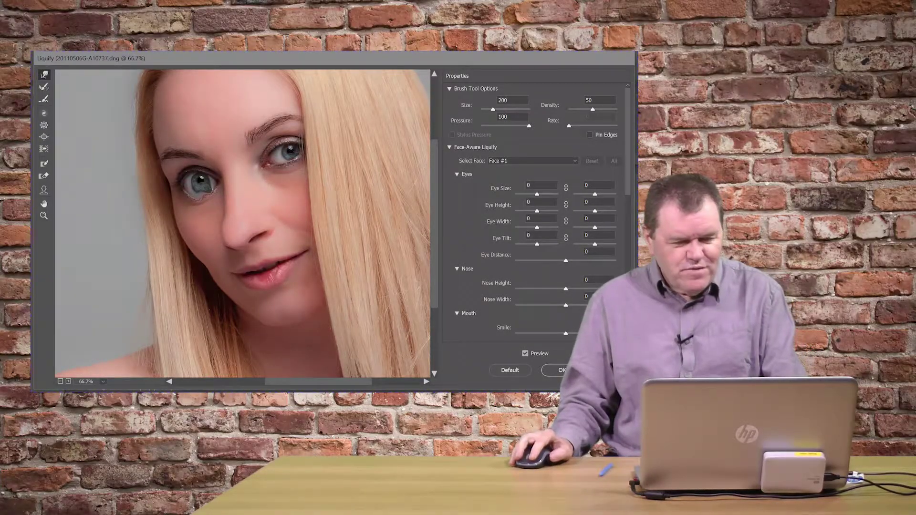
key("alt")
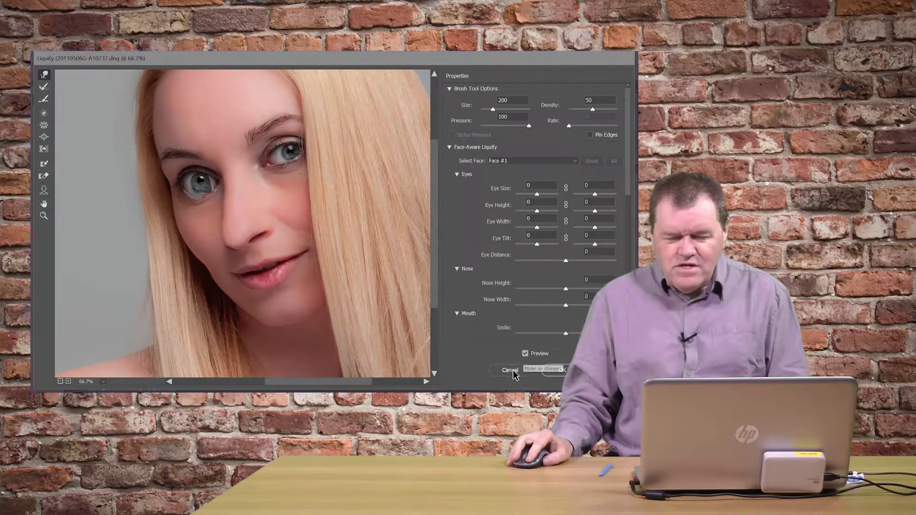
Cancel the warps, reopen Liquify on the unaltered portrait and select the Forward Warp Tool.
left_click(510, 370)
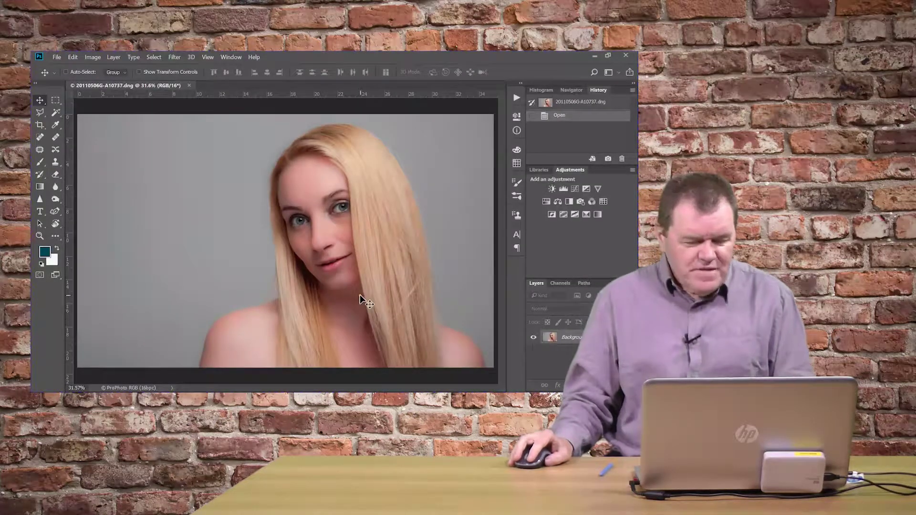
left_click(174, 58)
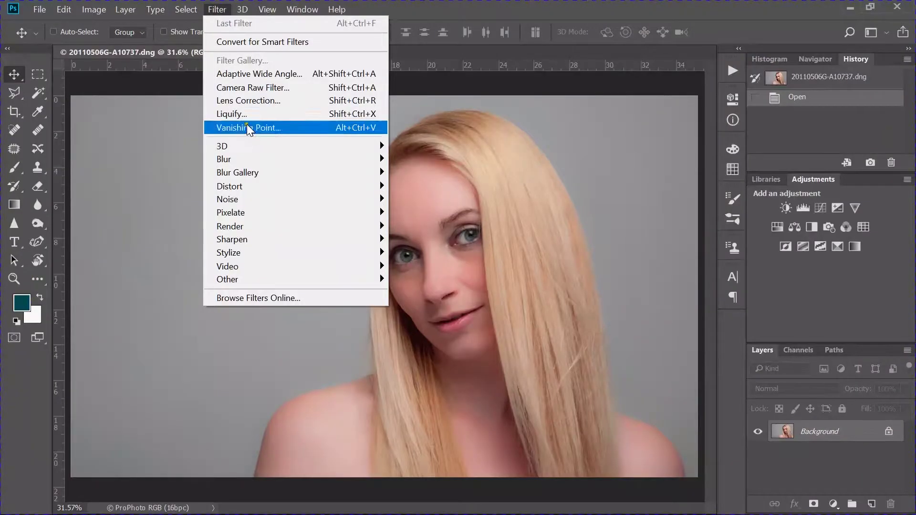
left_click(191, 127)
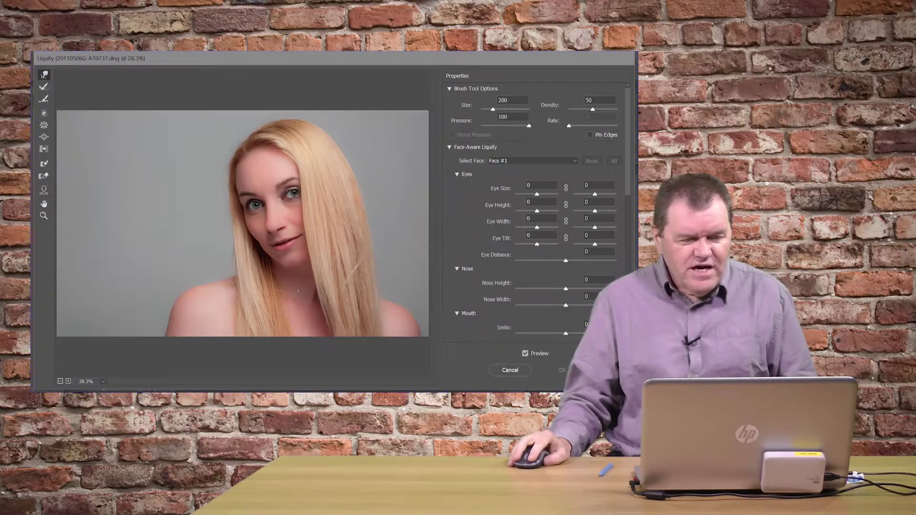
left_click(43, 88)
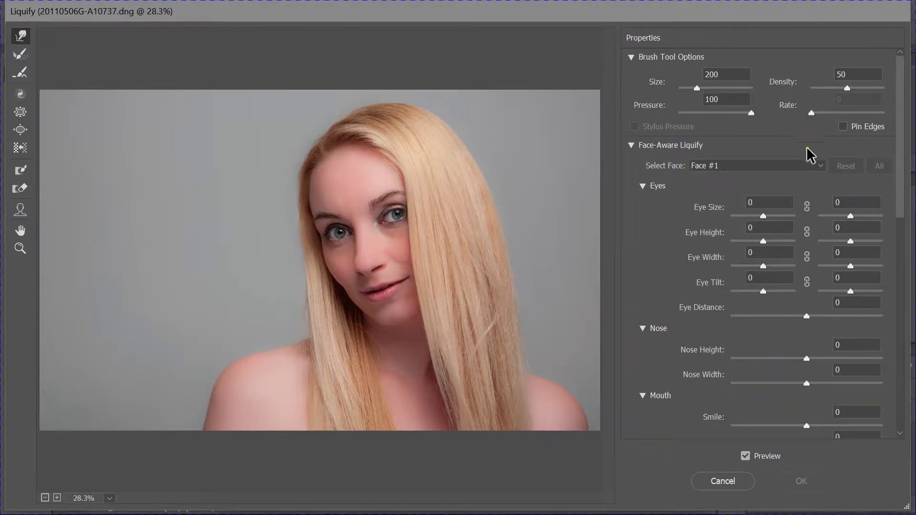
Collapse and re-expand the Face-Aware Liquify section, then zoom in on the face.
left_click(632, 145)
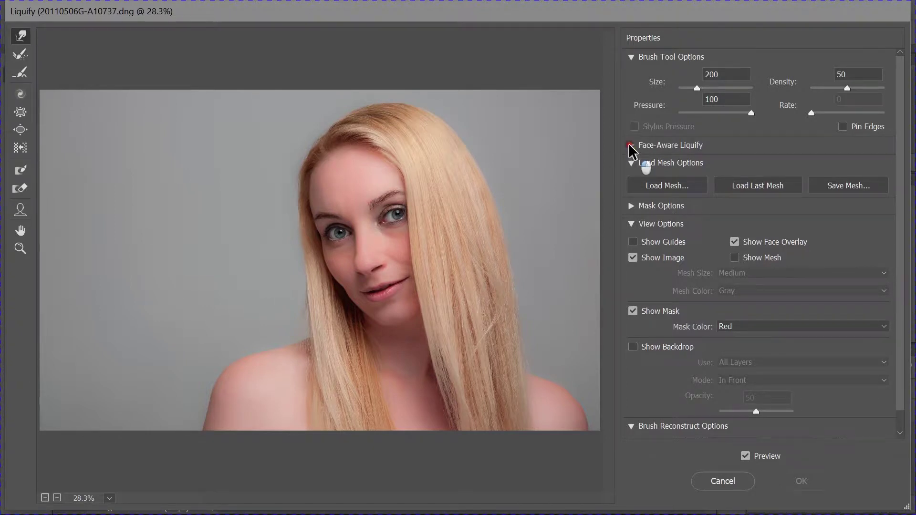
left_click(631, 146)
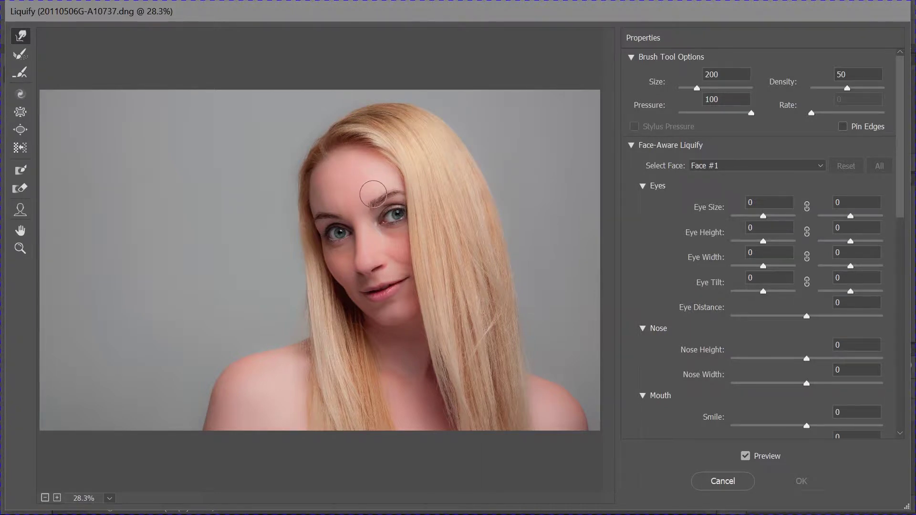
left_click(367, 192)
scroll(368, 193, "up", 3)
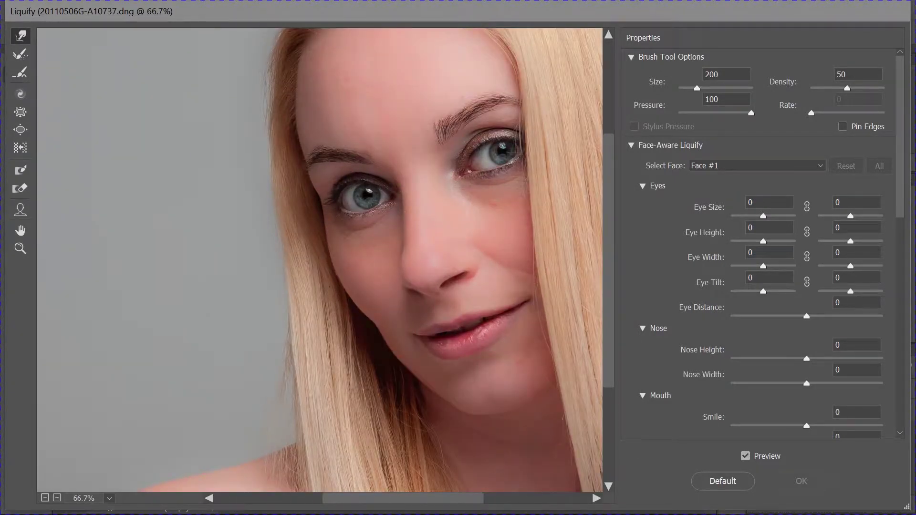
Pan the preview to centre the face and keep Face #1 in Select Face.
key("space")
mouse_move(446, 219)
left_mouse_down()
mouse_move(366, 254)
mouse_move(368, 235)
mouse_move(352, 280)
left_mouse_up()
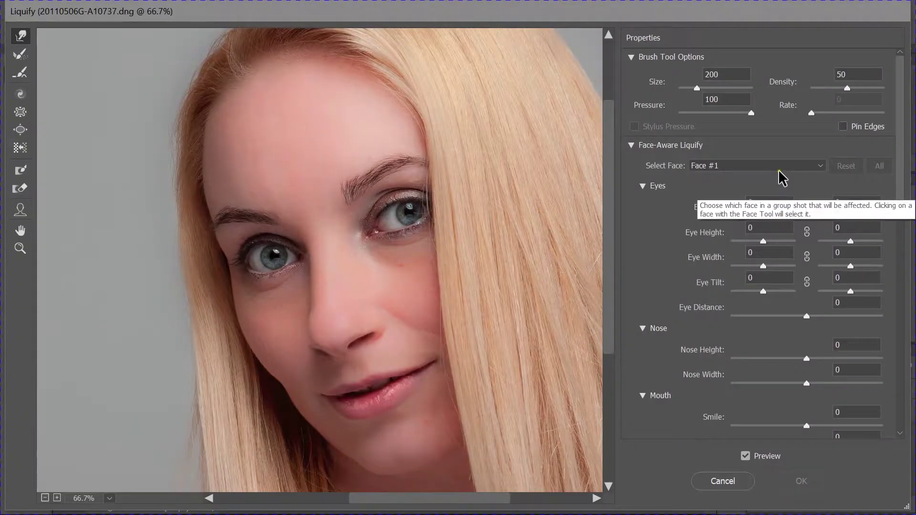
left_click(779, 167)
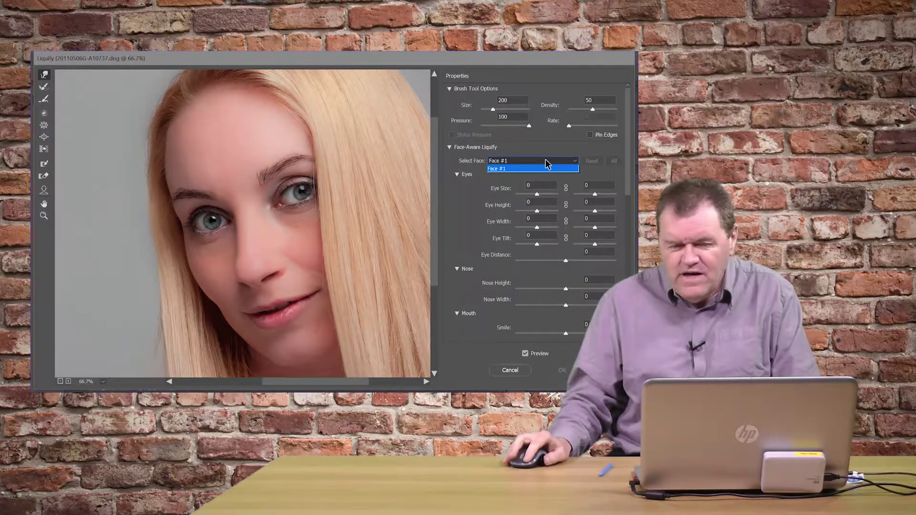
left_click(546, 162)
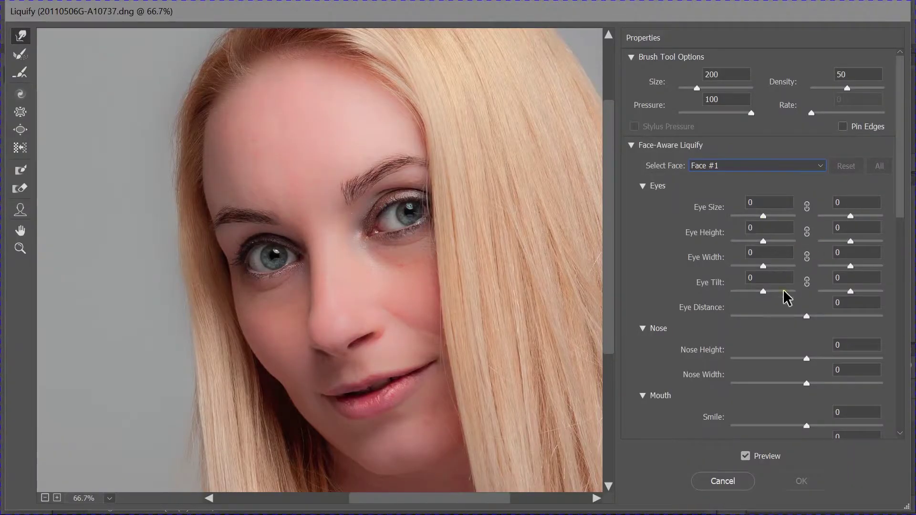
left_click_drag(763, 216, 765, 217)
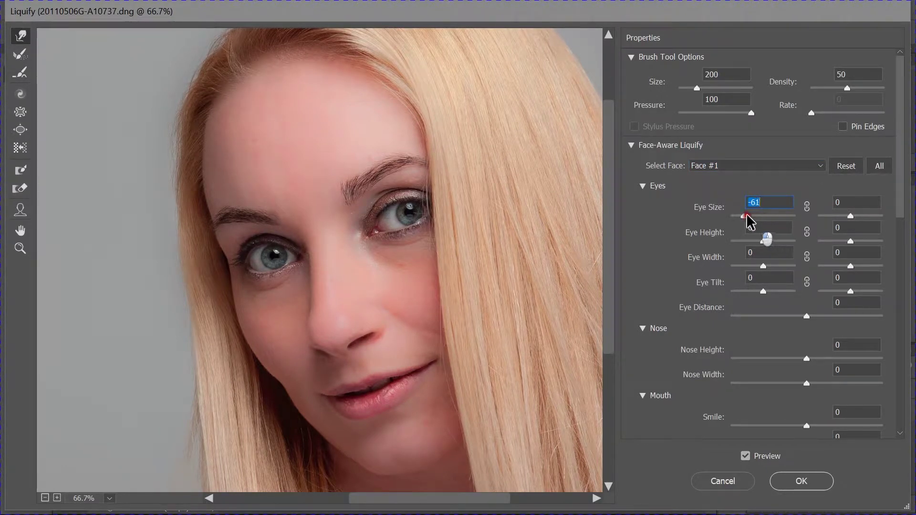
left_click_drag(747, 215, 716, 222)
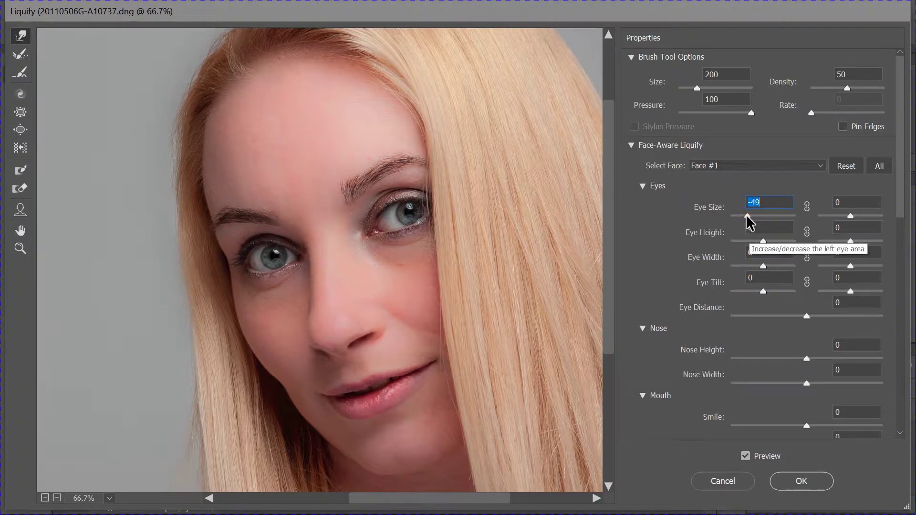
type("0")
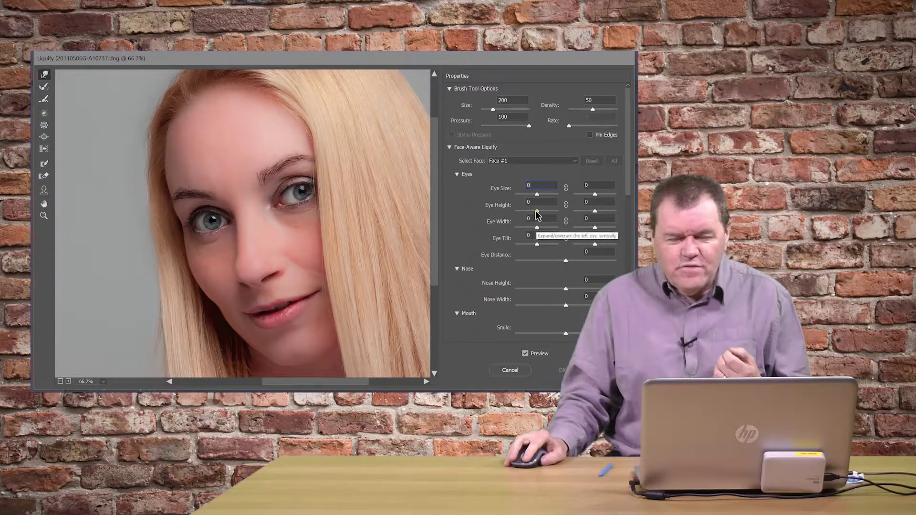
left_click_drag(537, 211, 569, 211)
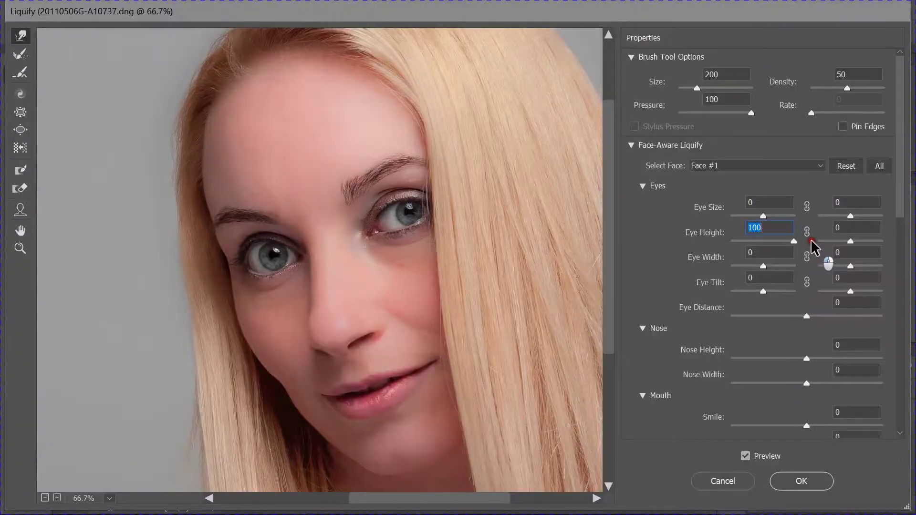
left_click_drag(814, 247, 778, 257)
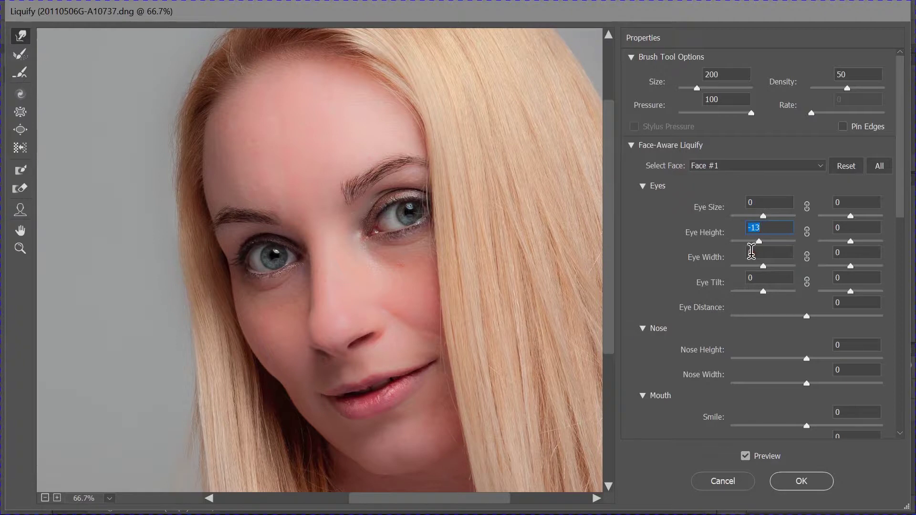
type("0")
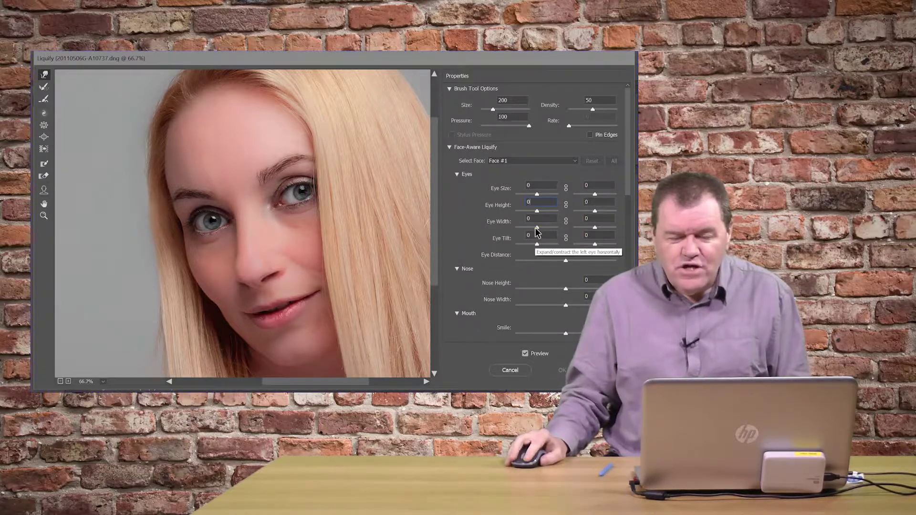
left_click_drag(537, 228, 530, 228)
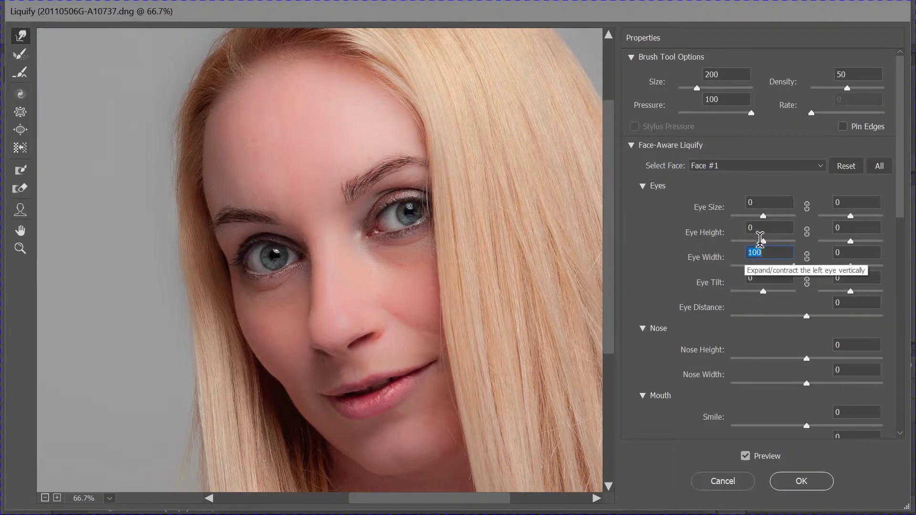
left_click_drag(760, 238, 819, 256)
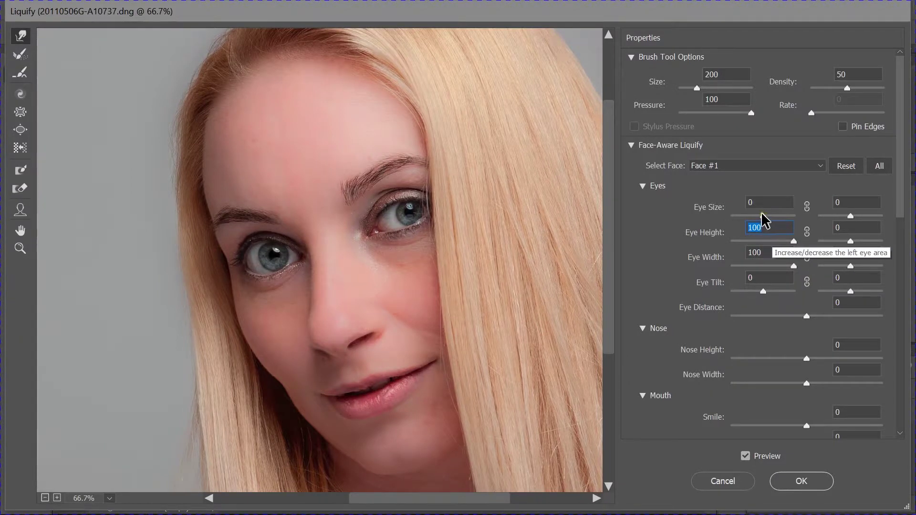
left_click_drag(763, 216, 789, 224)
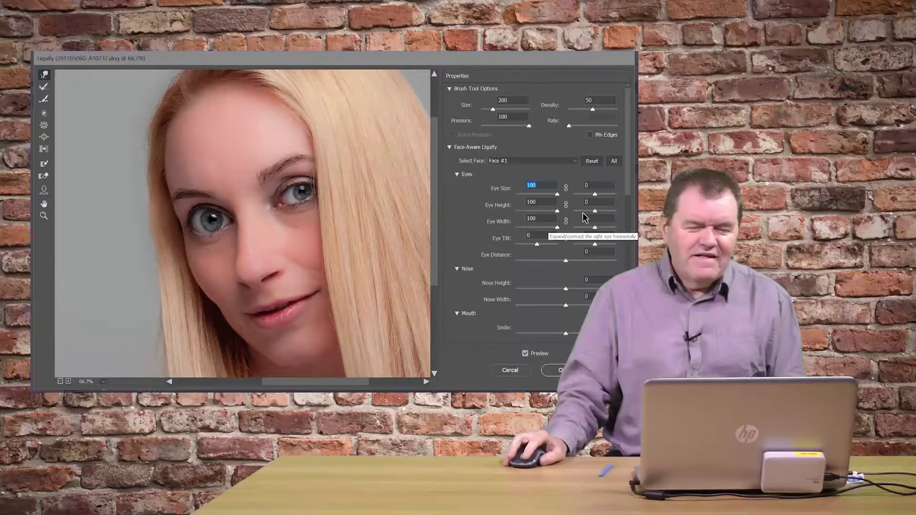
type("0")
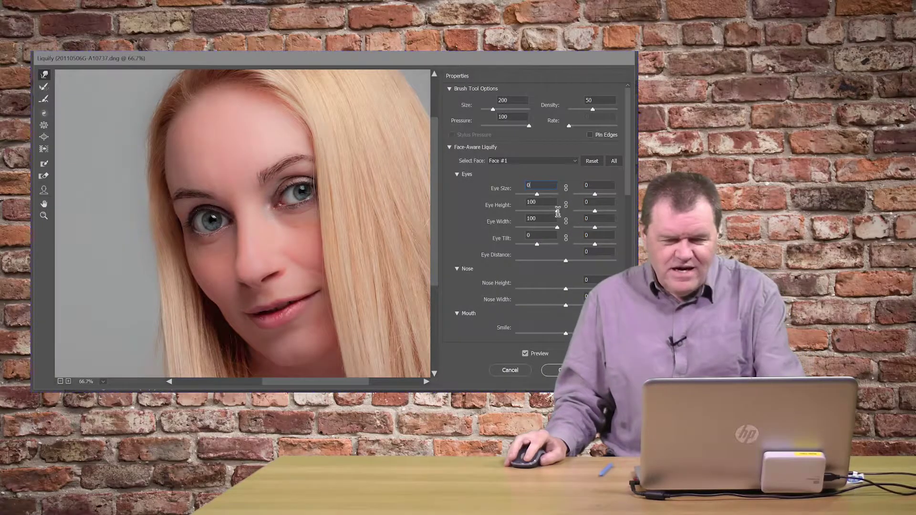
double_click(528, 204)
type("0")
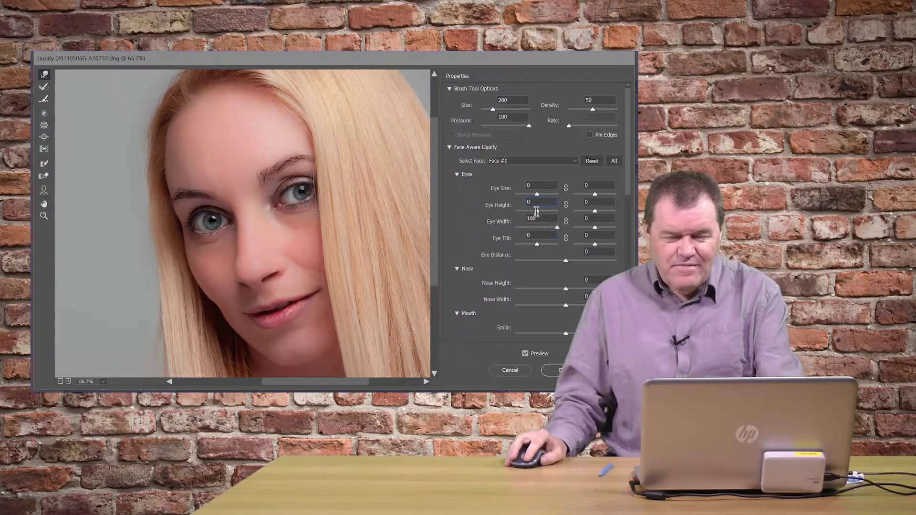
double_click(535, 219)
type("0")
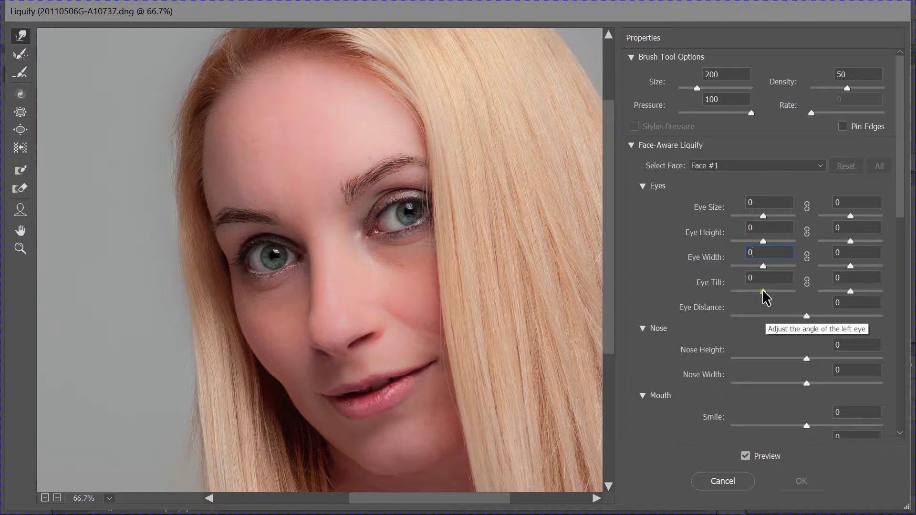
left_click_drag(763, 291, 730, 292)
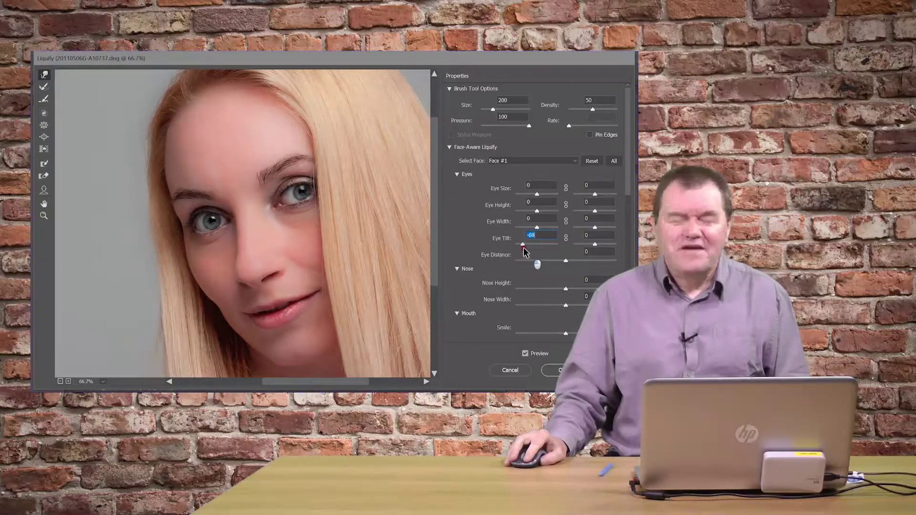
mouse_move(512, 245)
left_mouse_down()
mouse_move(540, 250)
mouse_move(525, 245)
left_mouse_up()
type("0")
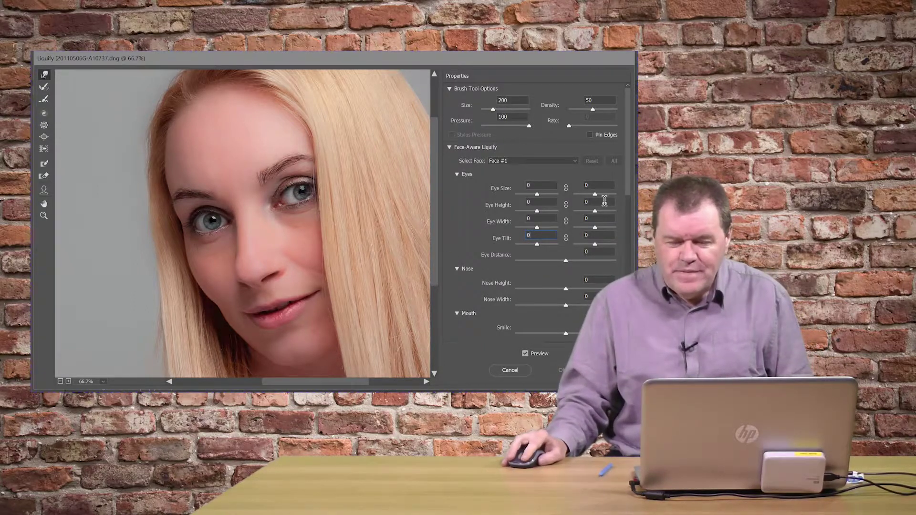
Test Nose Height at its extreme, then reset it to 0.
left_click_drag(628, 190, 631, 226)
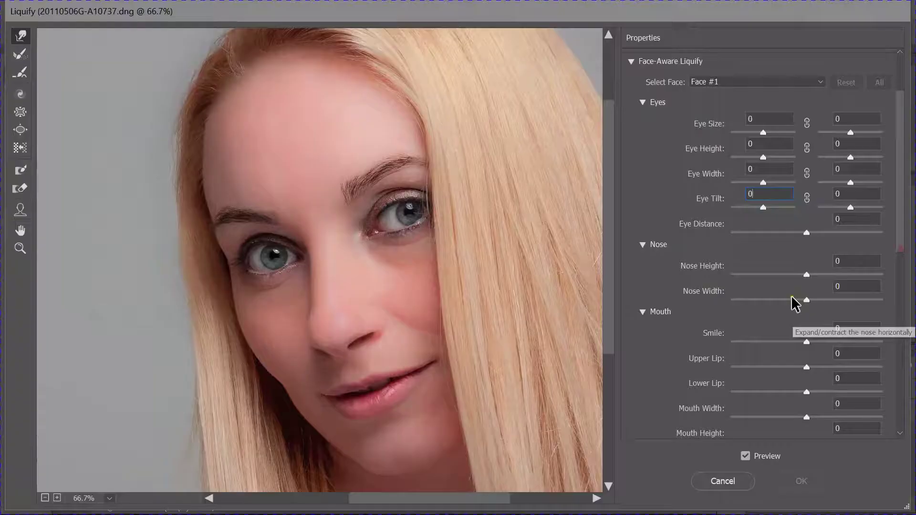
left_click(804, 276)
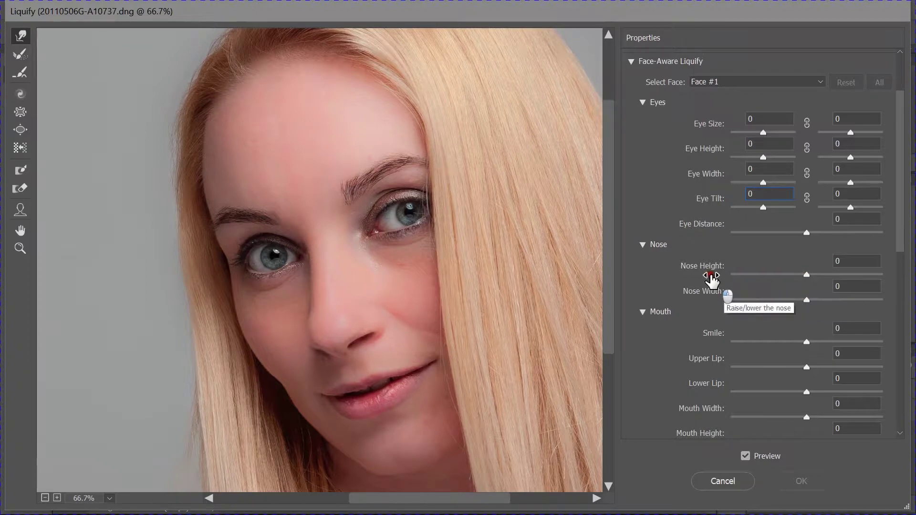
left_click_drag(806, 274, 890, 309)
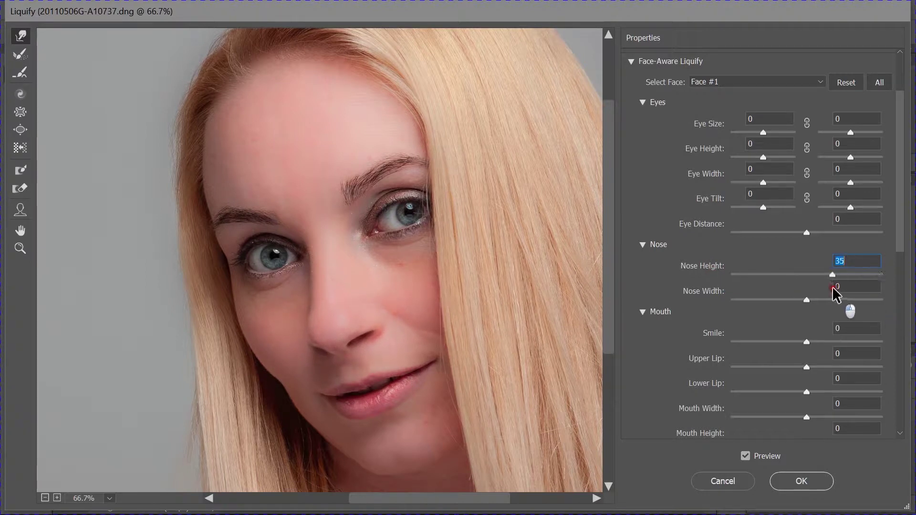
left_click(804, 275)
type("0")
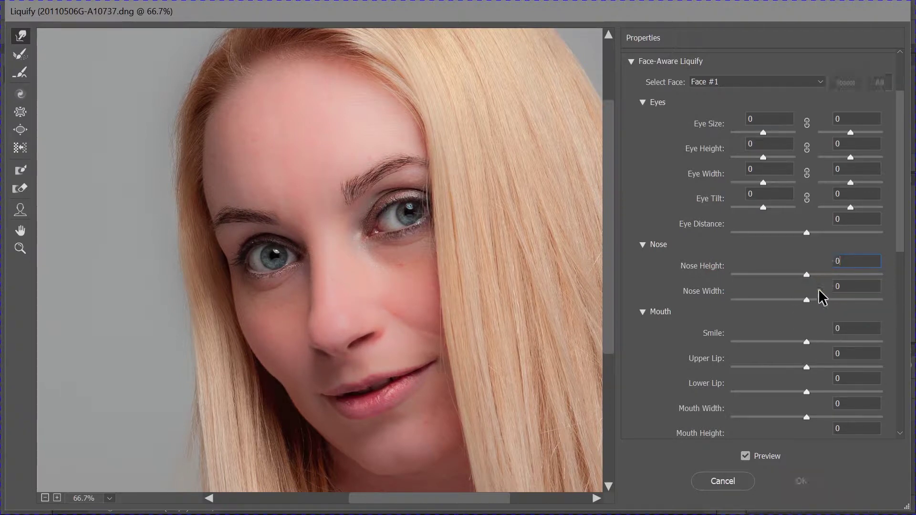
Try Nose Width at both extremes and settle it at -39.
left_click_drag(806, 301, 697, 296)
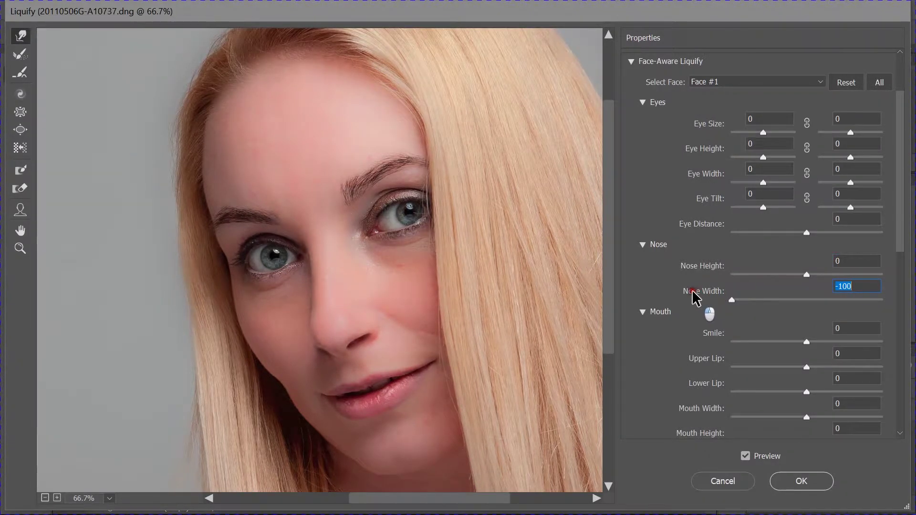
left_click_drag(698, 295, 760, 318)
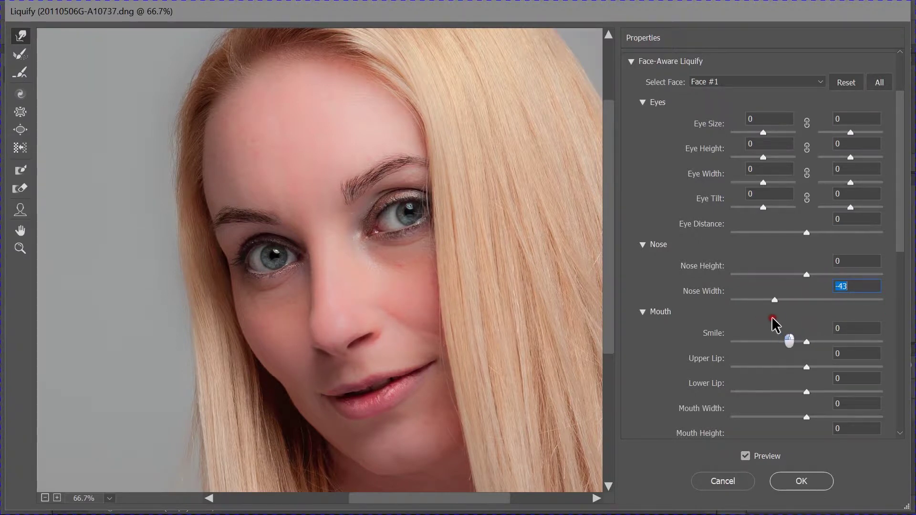
left_click_drag(777, 324, 776, 325)
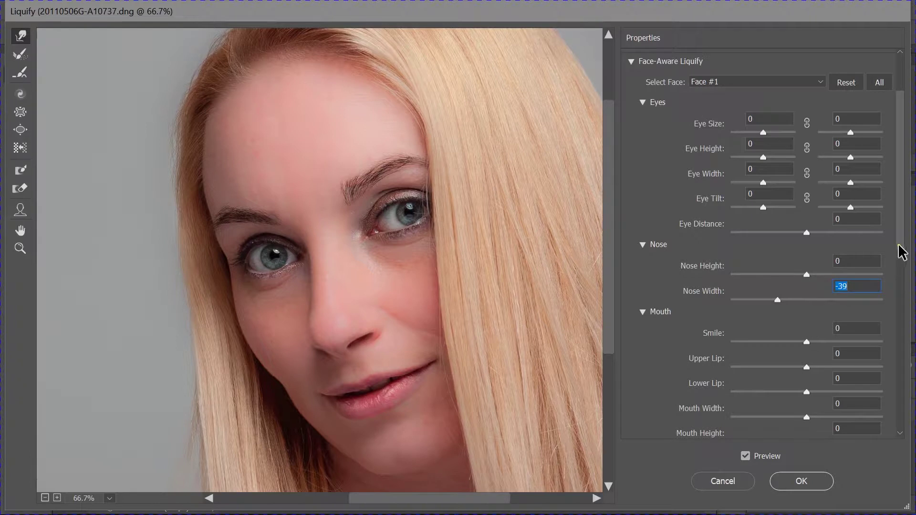
Set Smile 5, Upper Lip 0, Lower Lip -11, Mouth Width -3 and Mouth Height -5.
left_click_drag(899, 244, 912, 299)
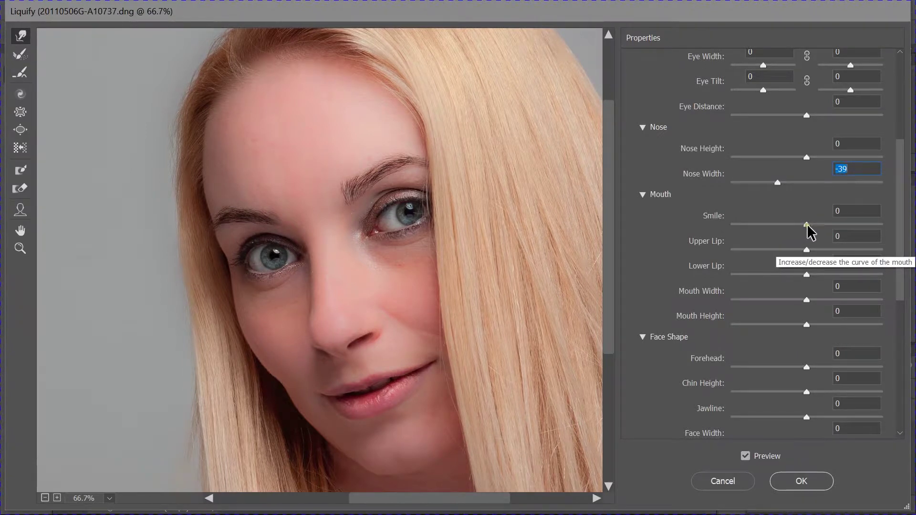
left_click_drag(807, 225, 829, 252)
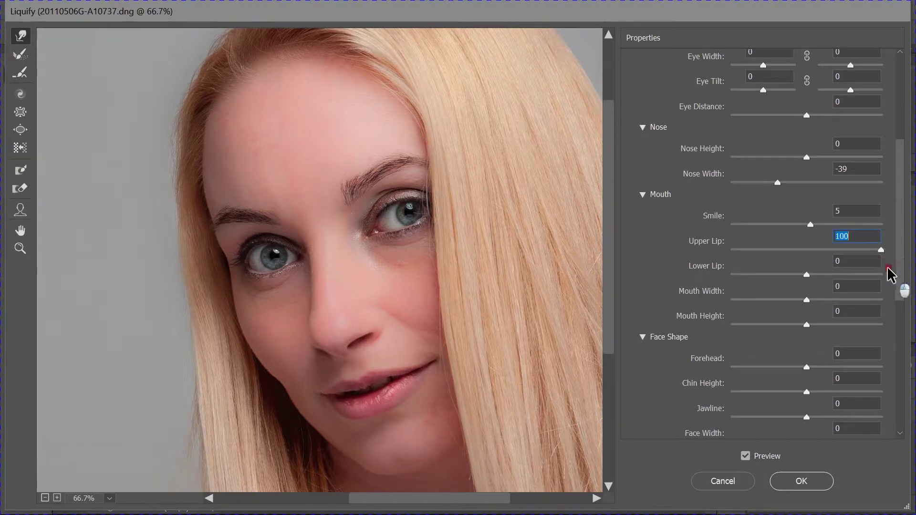
left_click_drag(890, 274, 814, 292)
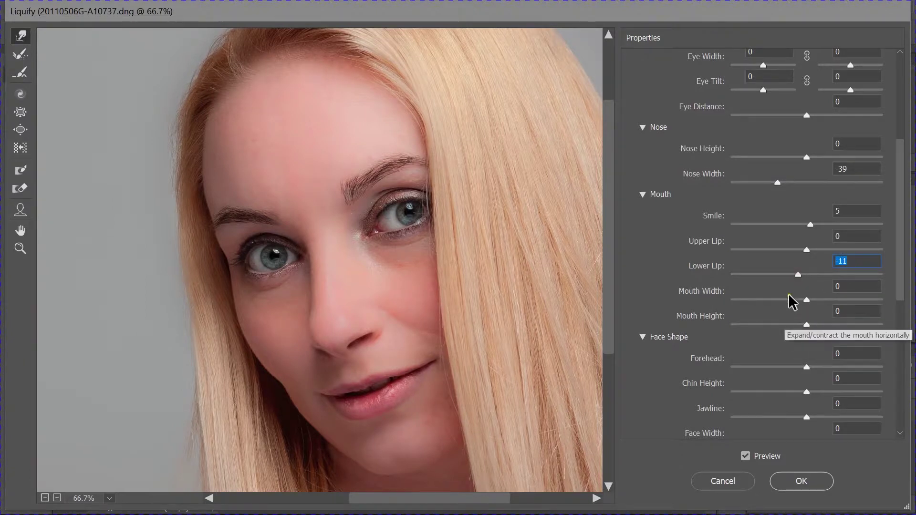
left_click_drag(805, 301, 800, 350)
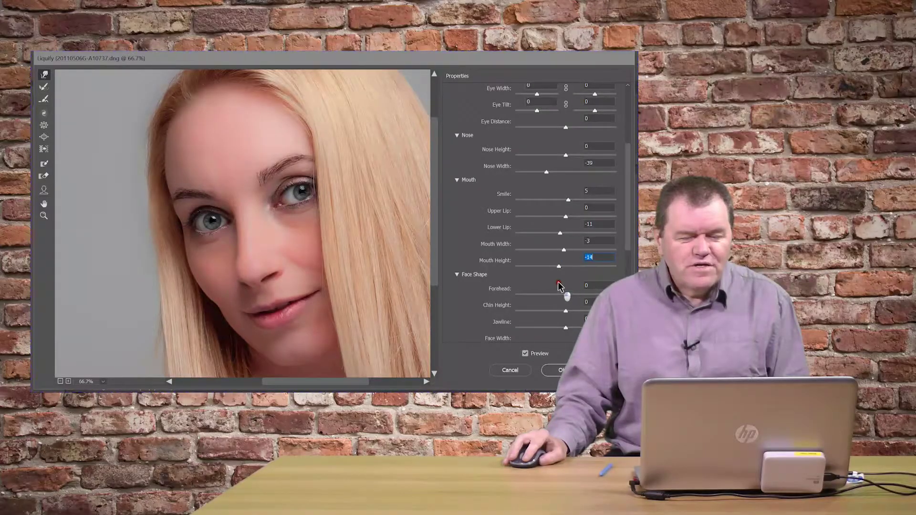
left_click_drag(558, 282, 563, 263)
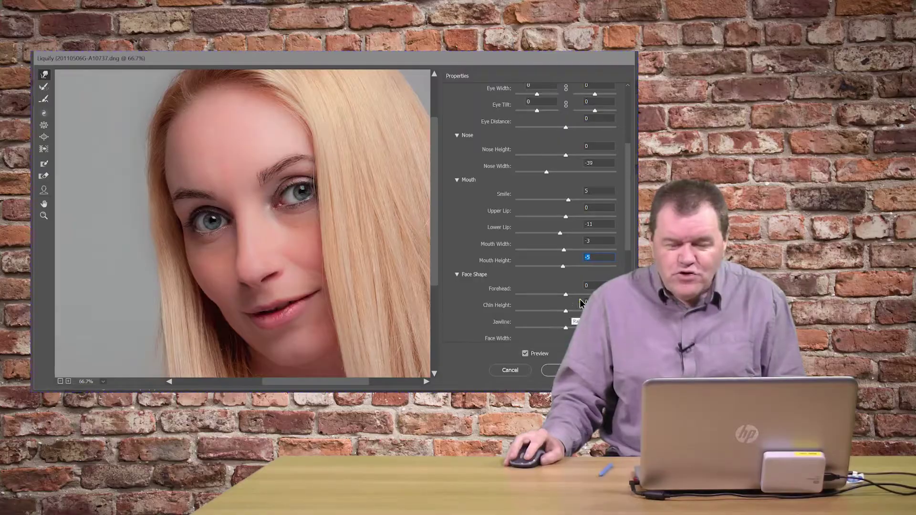
Reduce both Forehead and Chin Height to -11 in the Face Shape section.
left_click(566, 295)
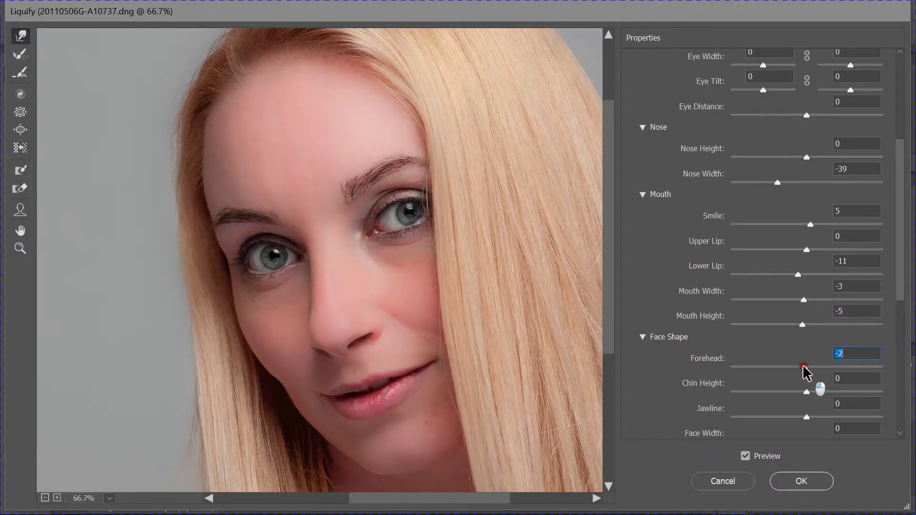
left_click_drag(804, 367, 805, 403)
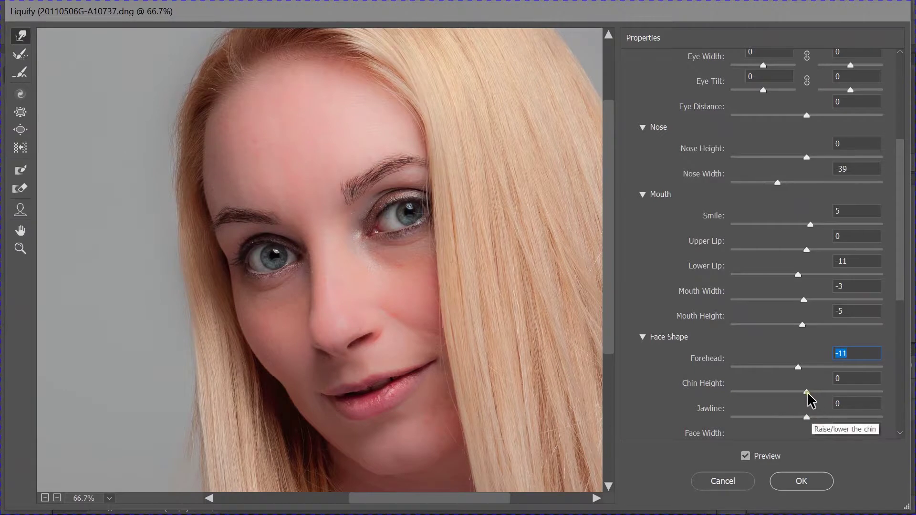
left_click_drag(807, 393, 800, 412)
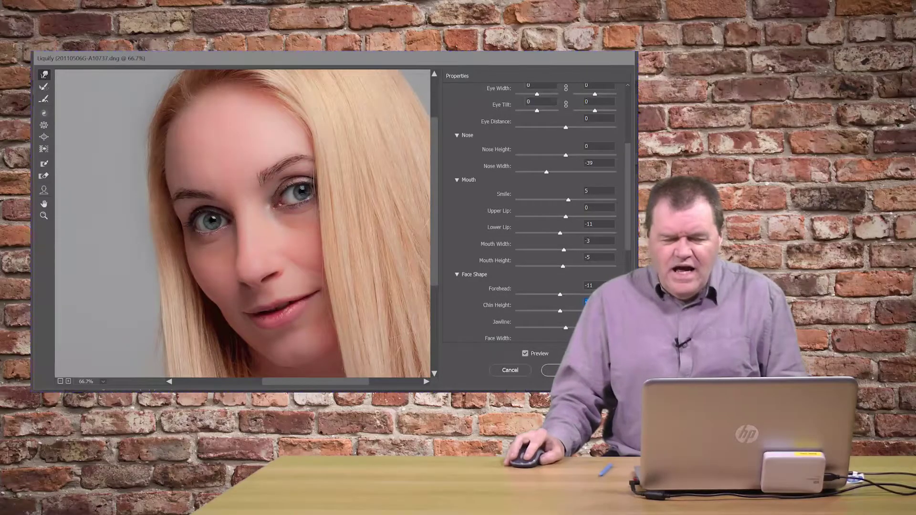
left_click_drag(629, 248, 629, 280)
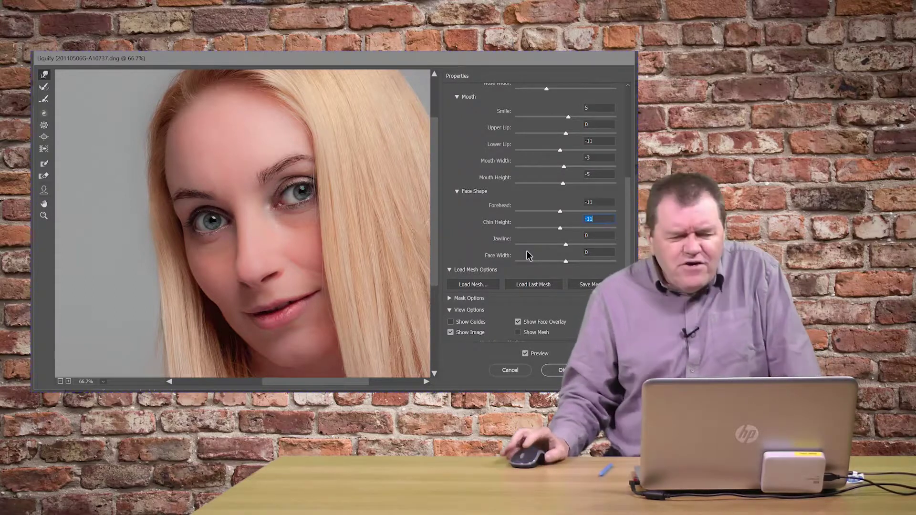
left_click(566, 262)
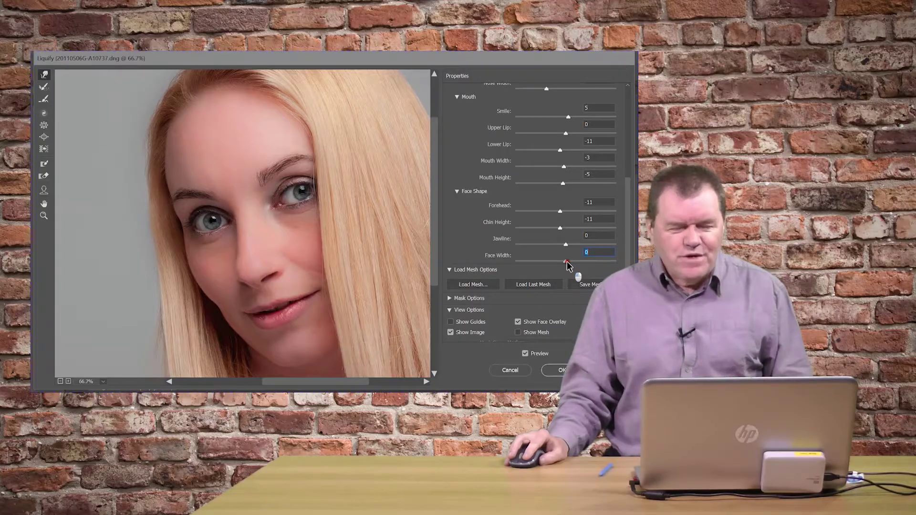
left_click_drag(567, 261, 545, 269)
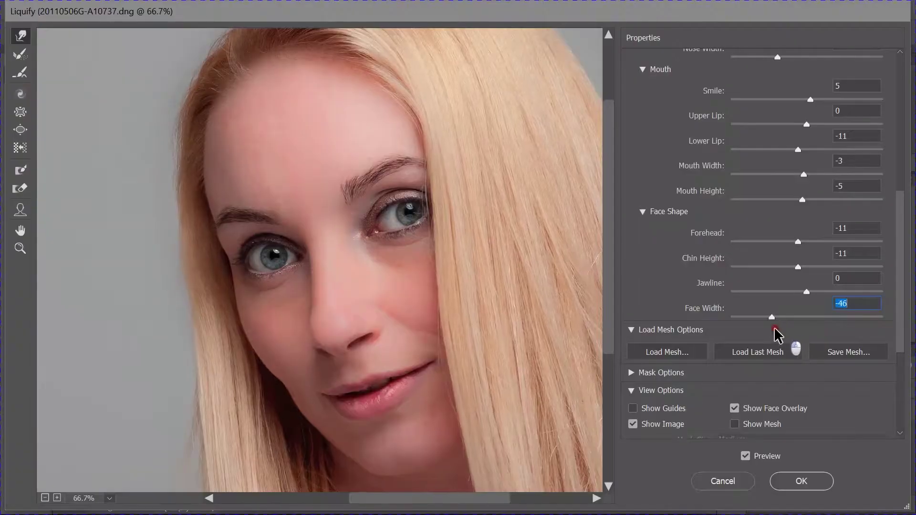
mouse_move(774, 334)
left_mouse_down()
mouse_move(716, 358)
mouse_move(903, 350)
mouse_move(788, 334)
mouse_move(832, 355)
mouse_move(803, 355)
mouse_move(828, 364)
mouse_move(789, 360)
mouse_move(756, 339)
mouse_move(799, 350)
mouse_move(776, 336)
left_mouse_up()
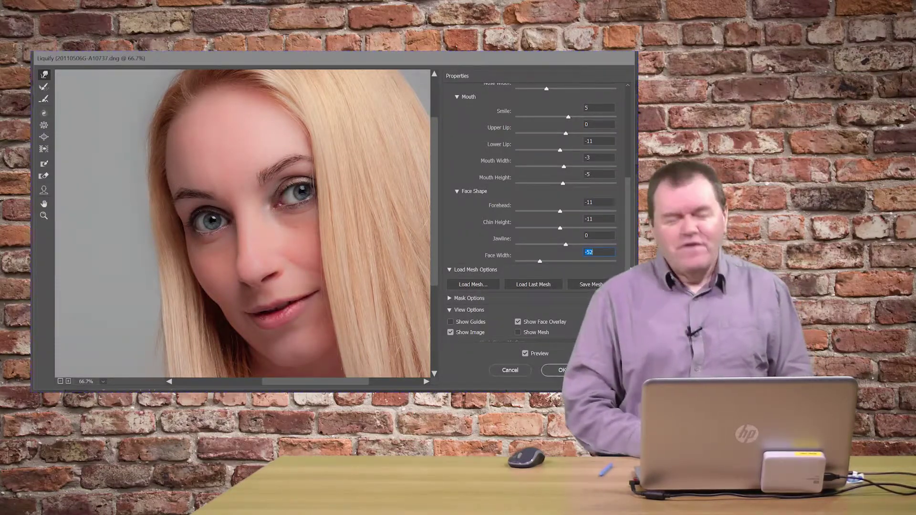
type("0")
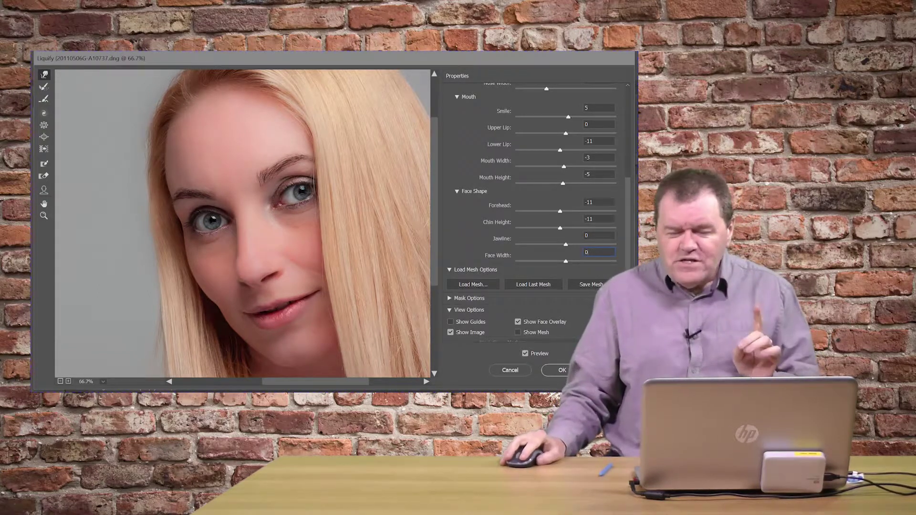
Scrub the Nose Width value, then type 0 to reset it.
scroll(613, 187, "up", 5)
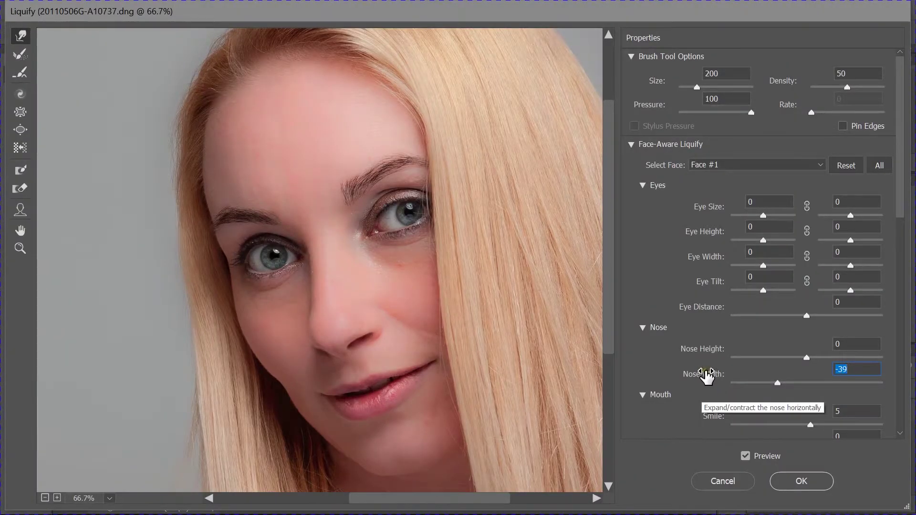
left_click(707, 377)
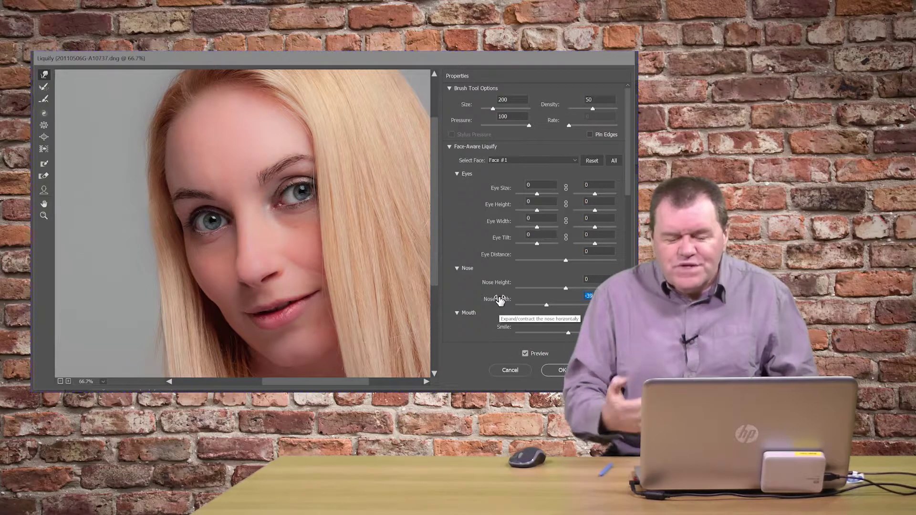
left_click_drag(500, 300, 467, 307)
key("shift+Down")
key("shift+Down")
key("shift+Down")
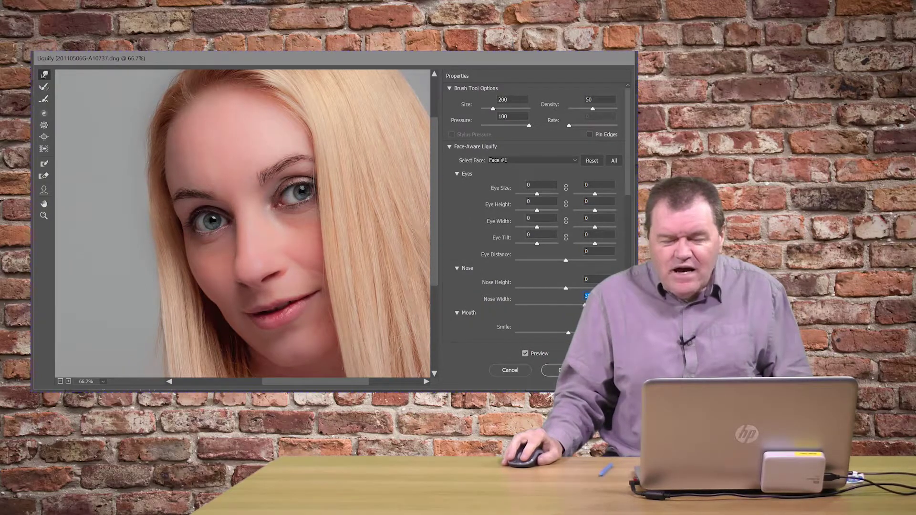
type("0")
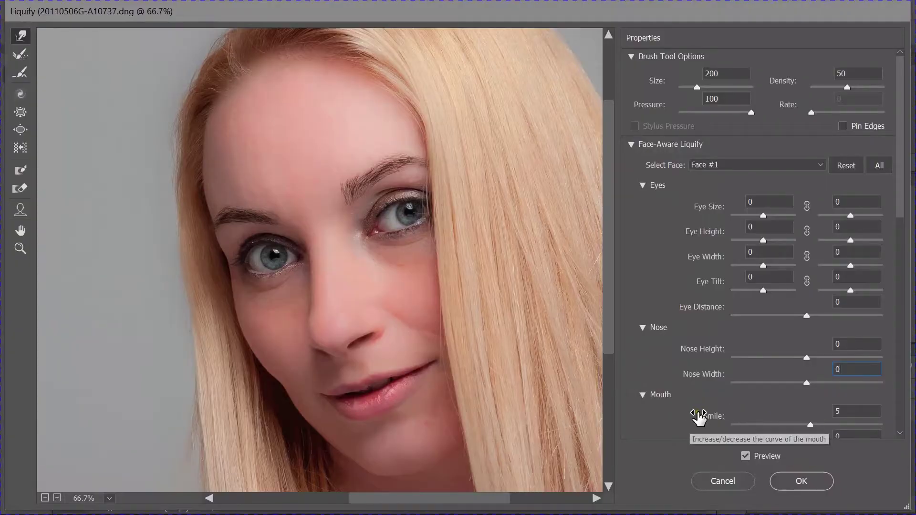
Enter 0 in the Smile field to remove the smile adjustment.
left_click(717, 423)
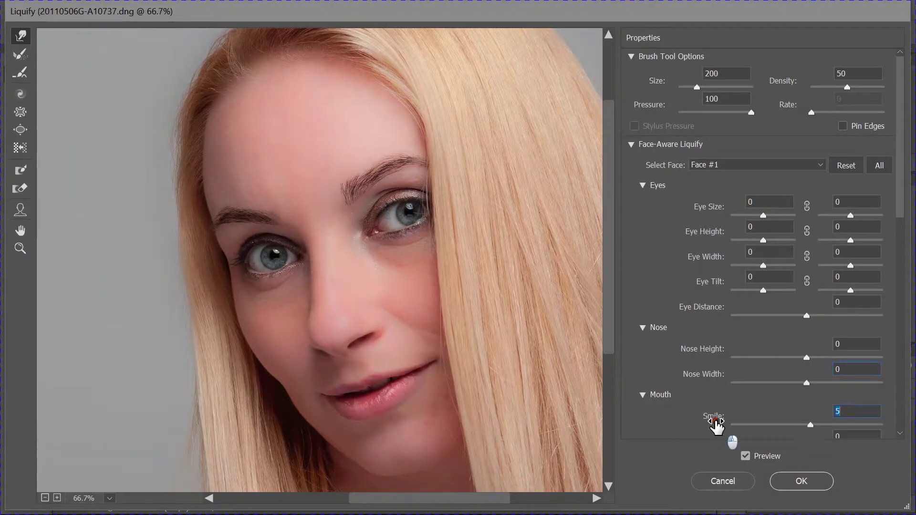
type("0")
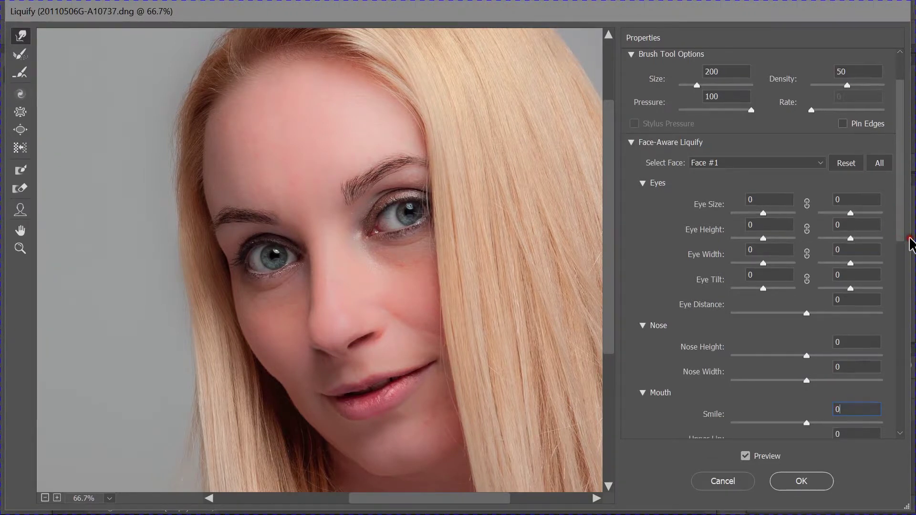
left_click_drag(901, 219, 911, 317)
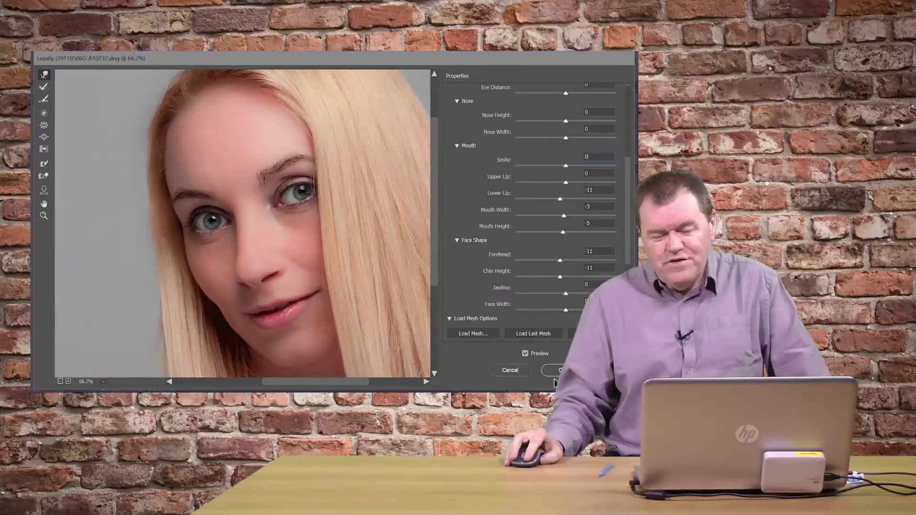
Cancel Liquify, discarding all adjustments to 20110506G-A10737.dng.
left_click(512, 370)
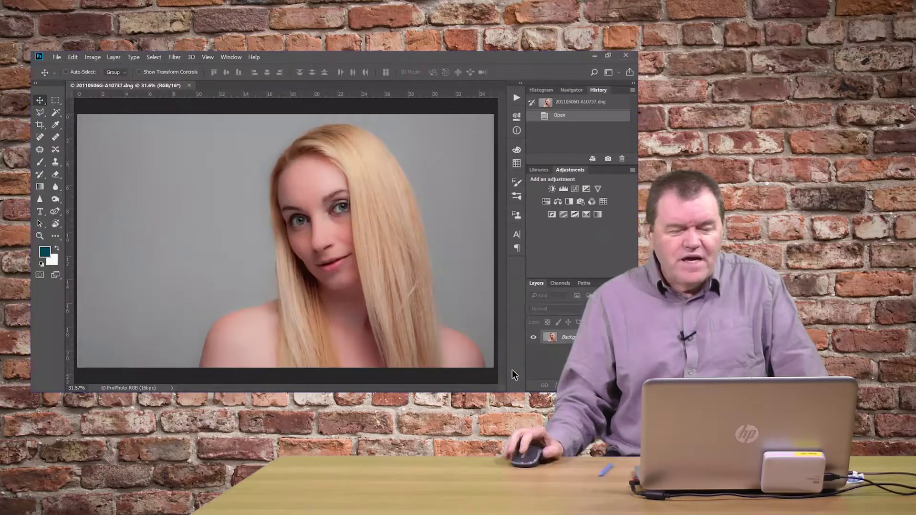